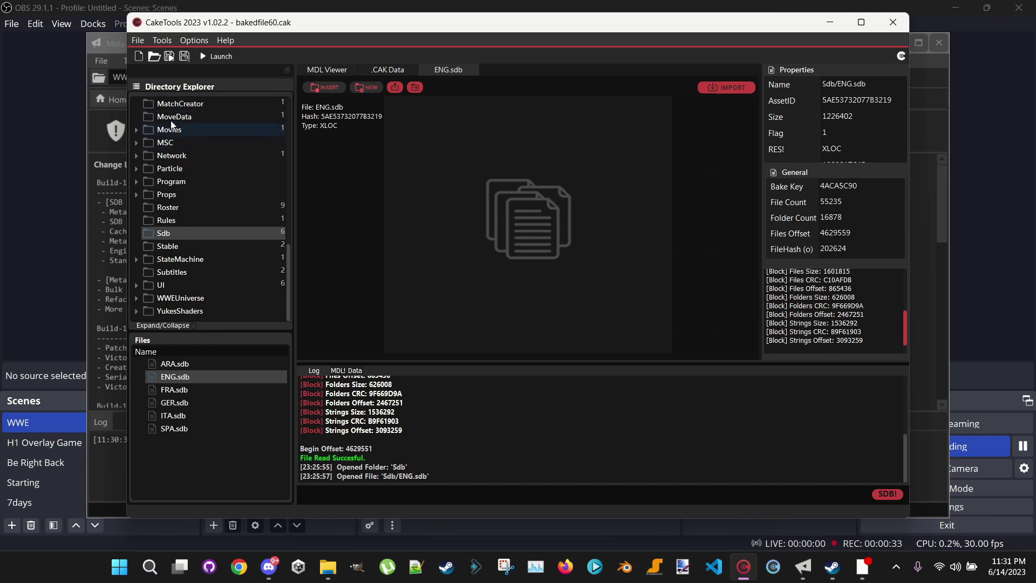
# - Reload bakedfile60.cak from the WWE 2K23 game folder in CakeTools 2023
pyautogui.click(138, 40)
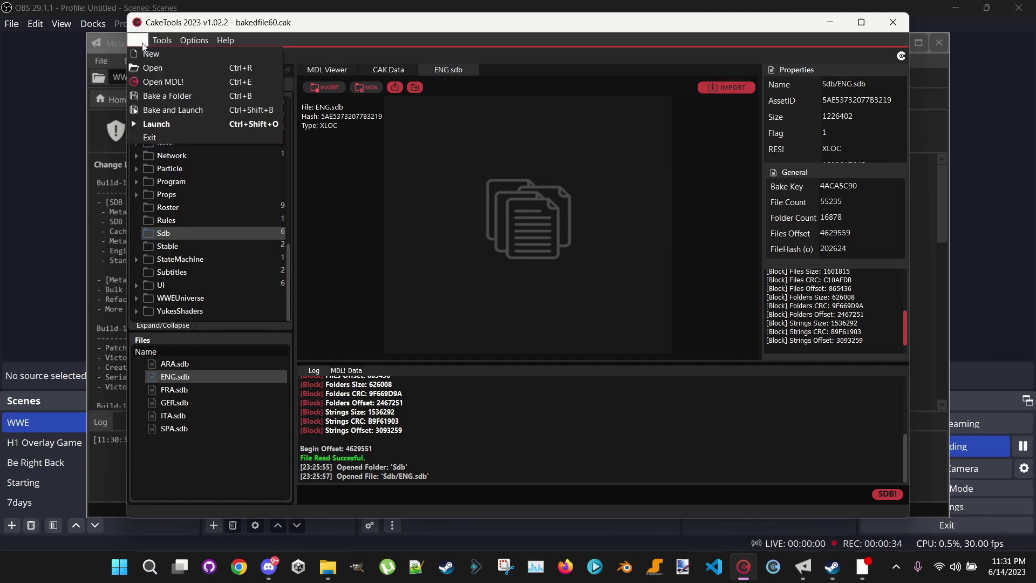
pyautogui.click(156, 69)
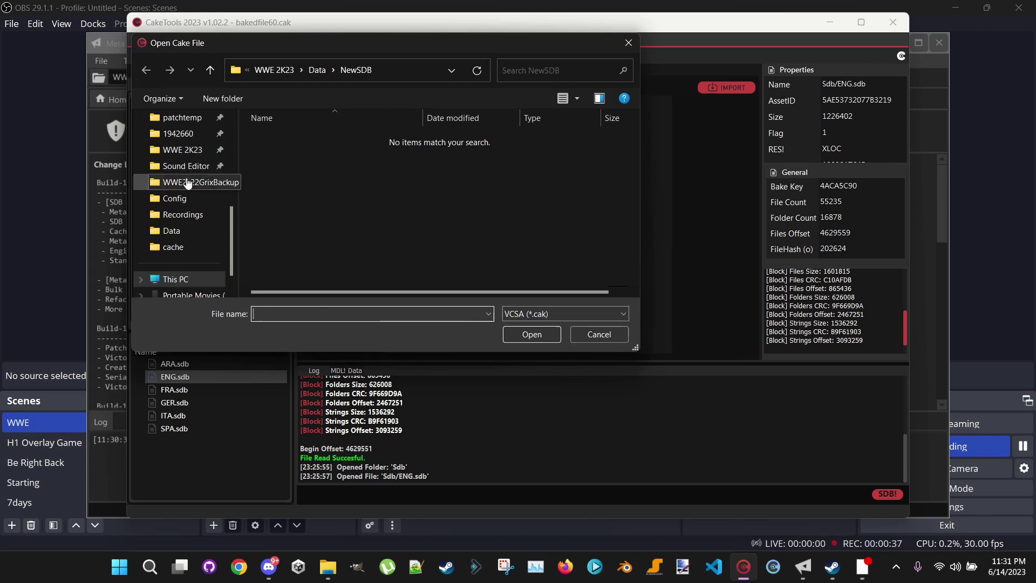
pyautogui.click(173, 151)
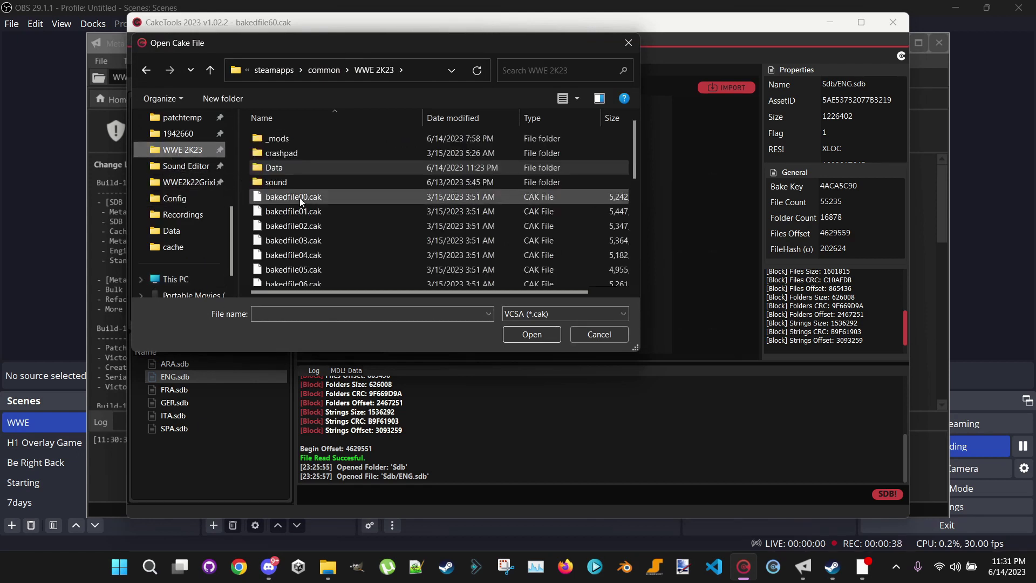
pyautogui.click(301, 226)
pyautogui.scroll(-15, 315, 233)
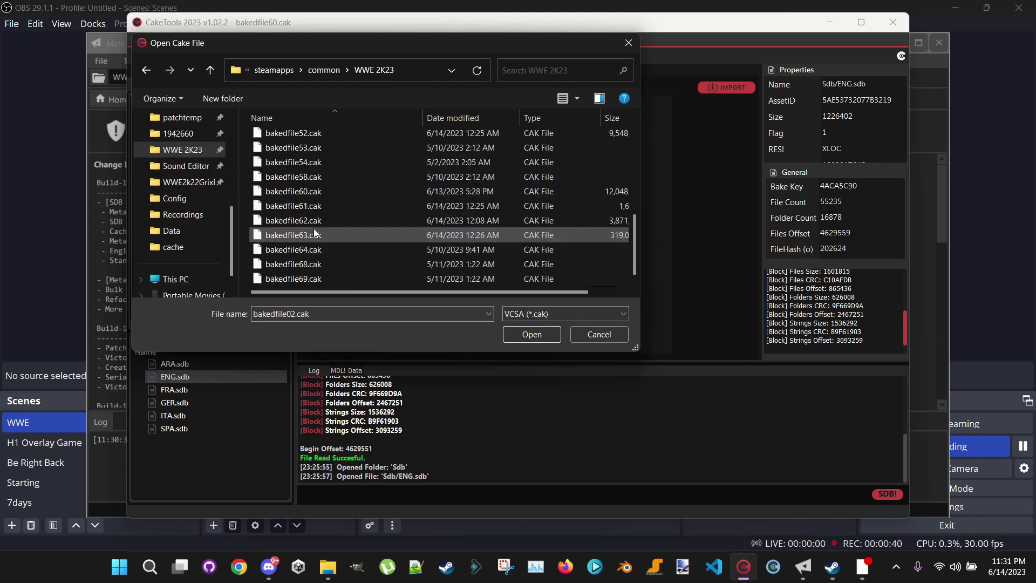
pyautogui.click(297, 191)
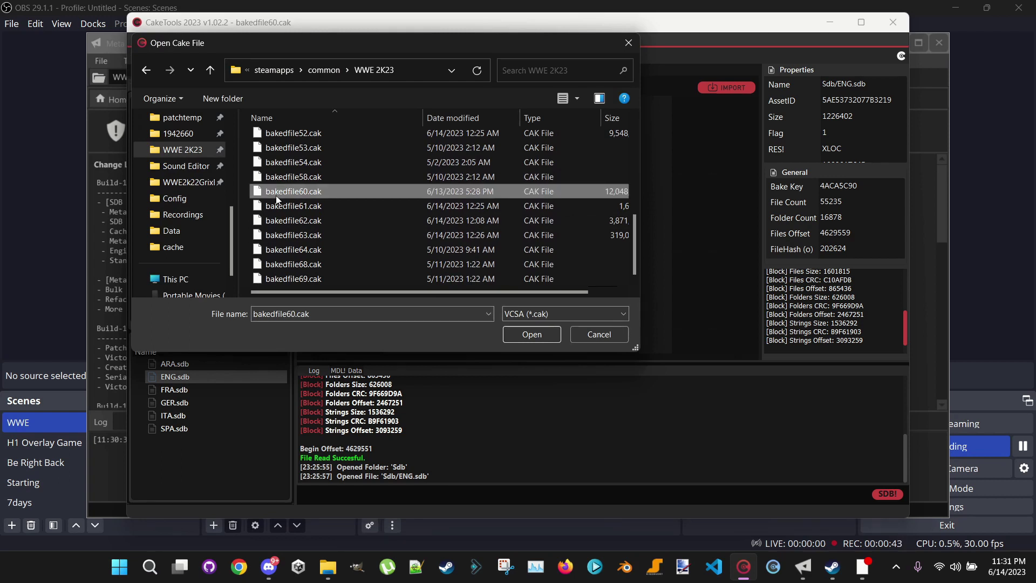
pyautogui.doubleClick(276, 195)
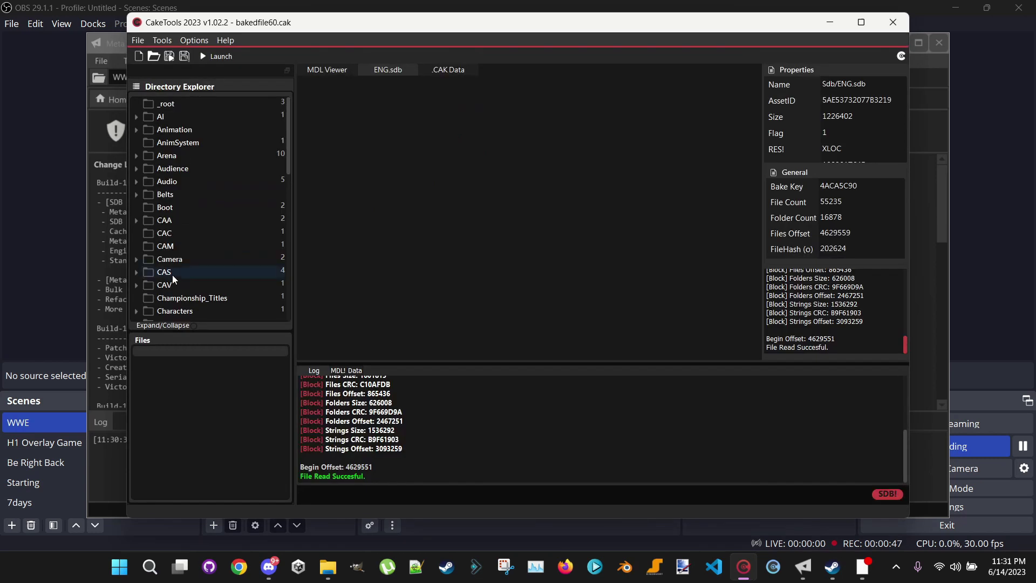
# - Expand the Sdb folder and open ENG.sdb for export
pyautogui.scroll(-8, 172, 275)
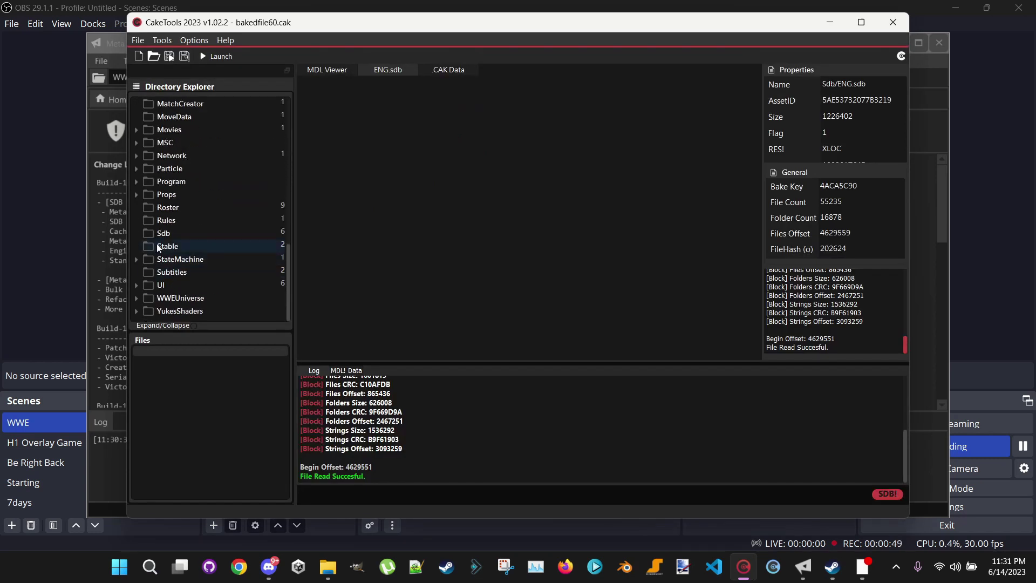
pyautogui.click(158, 232)
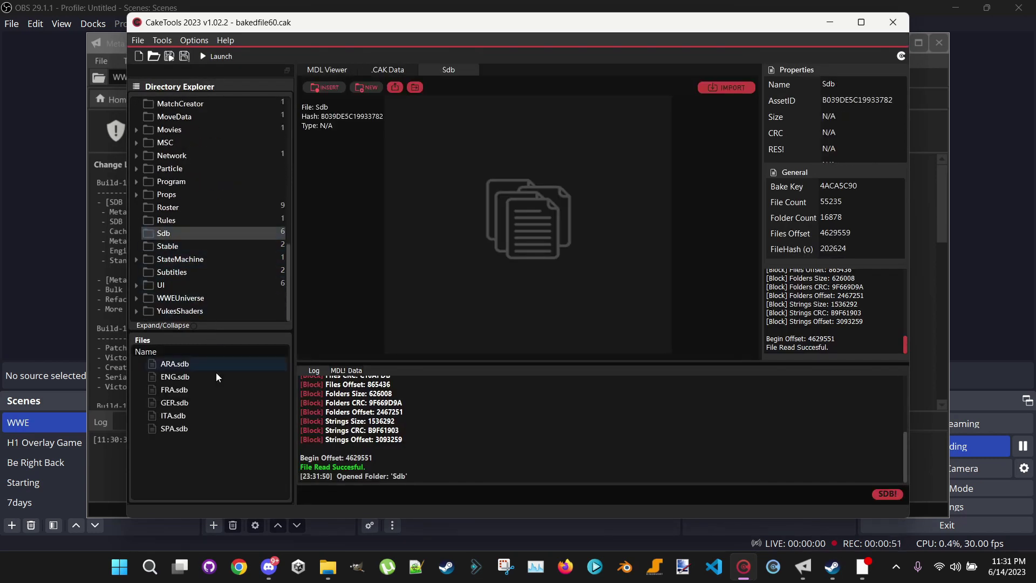
pyautogui.click(218, 376)
pyautogui.doubleClick(172, 380)
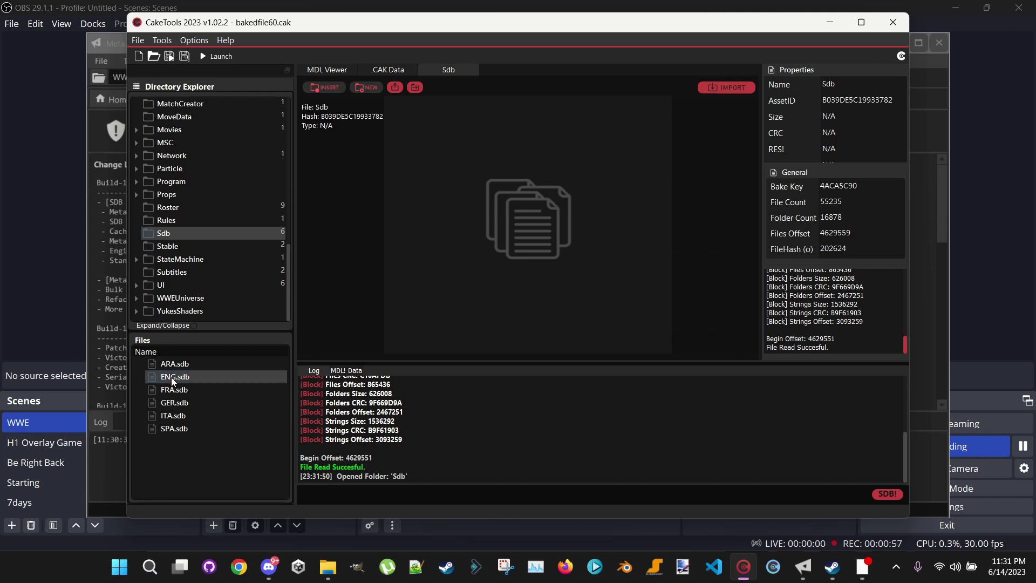
# - Extract ENG.sdb into the WWE 2K23\Data\NewSDB folder
pyautogui.click(418, 89)
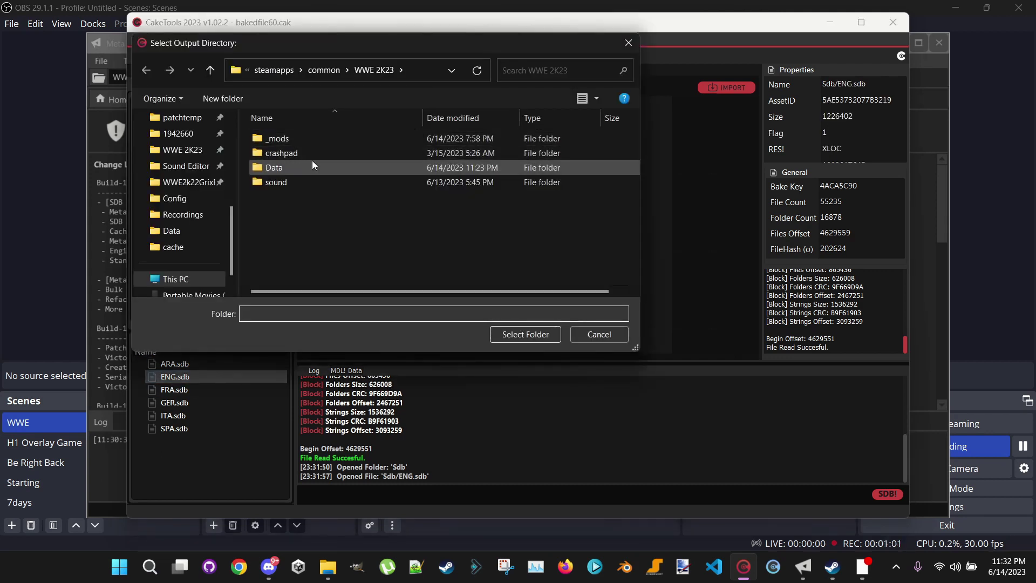
pyautogui.doubleClick(280, 168)
pyautogui.click(275, 140)
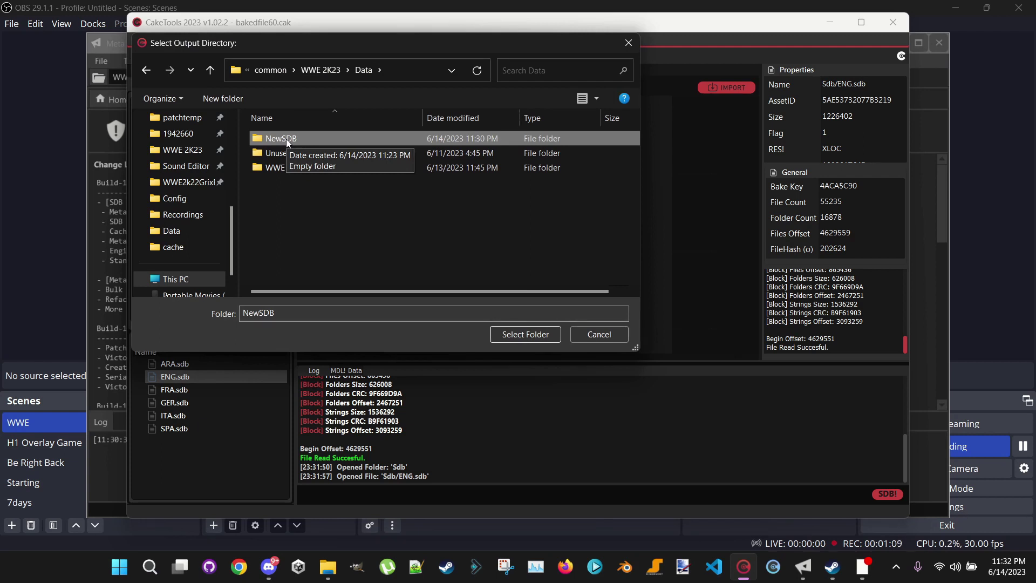
pyautogui.doubleClick(286, 138)
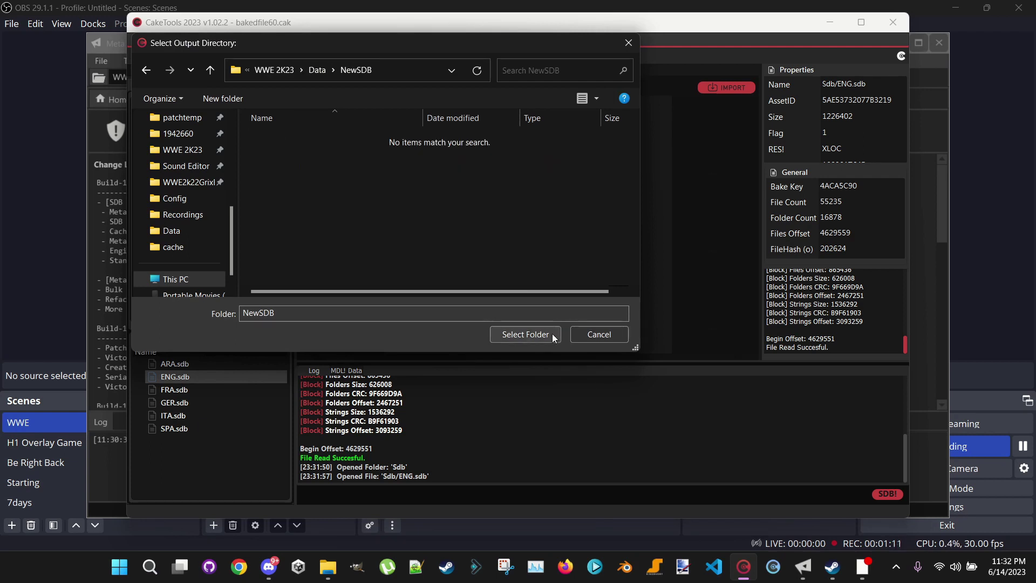
pyautogui.click(530, 334)
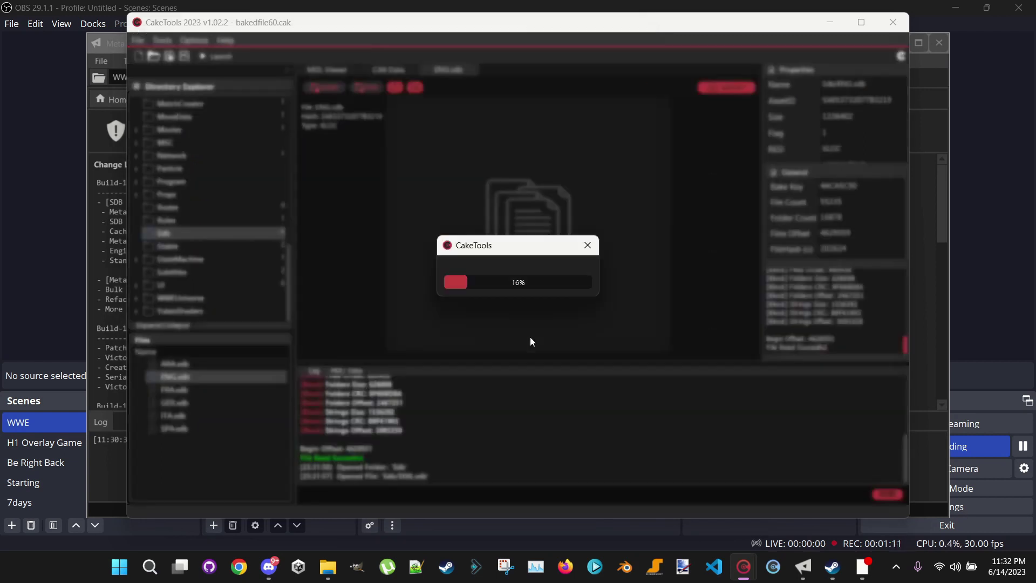
# - Minimize CakeTools and open Data\NewSDB\Sdb\ENG.sdb in Meta as a String Database
pyautogui.click(831, 24)
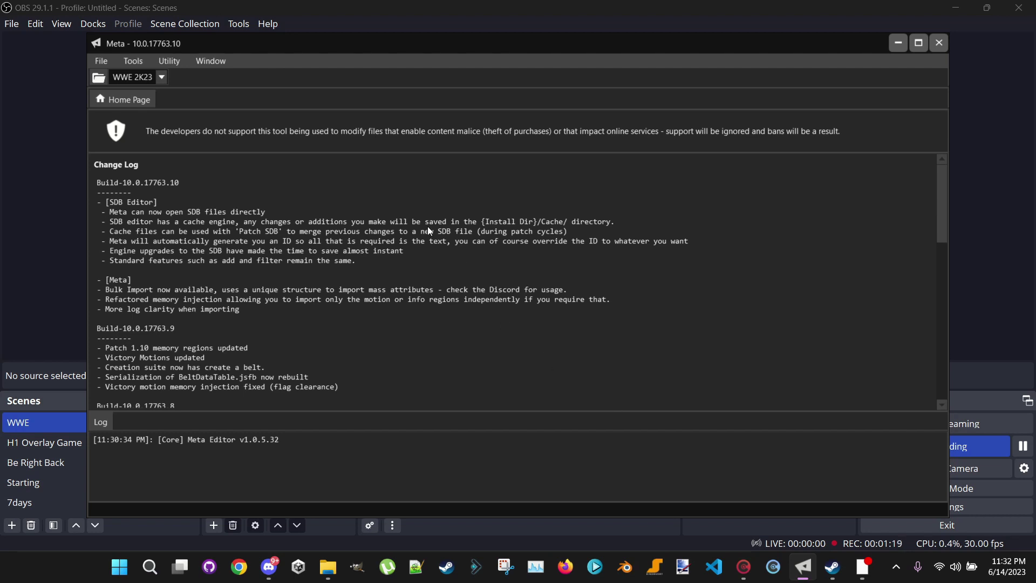
pyautogui.click(94, 61)
pyautogui.moveTo(112, 72)
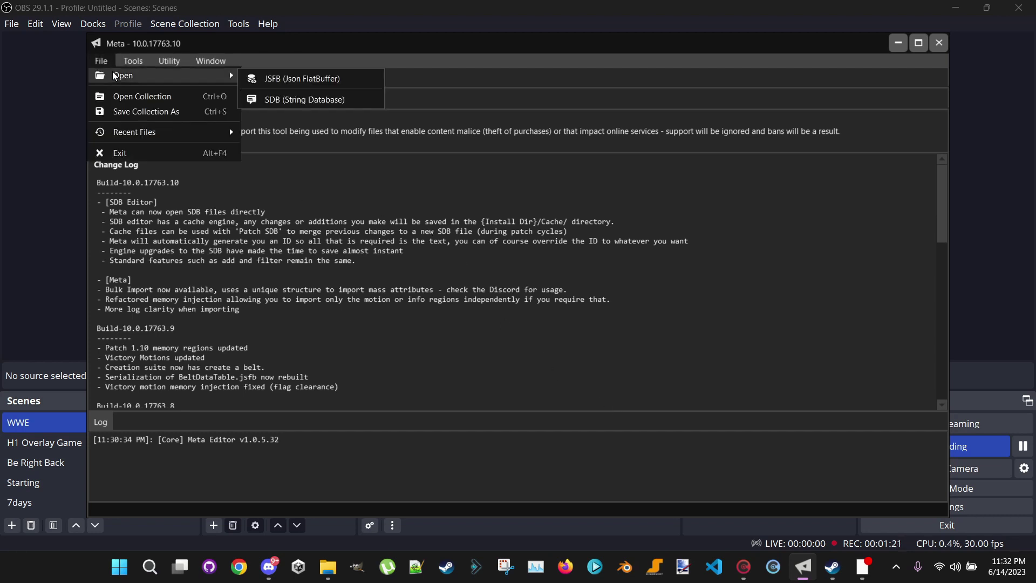
pyautogui.click(286, 95)
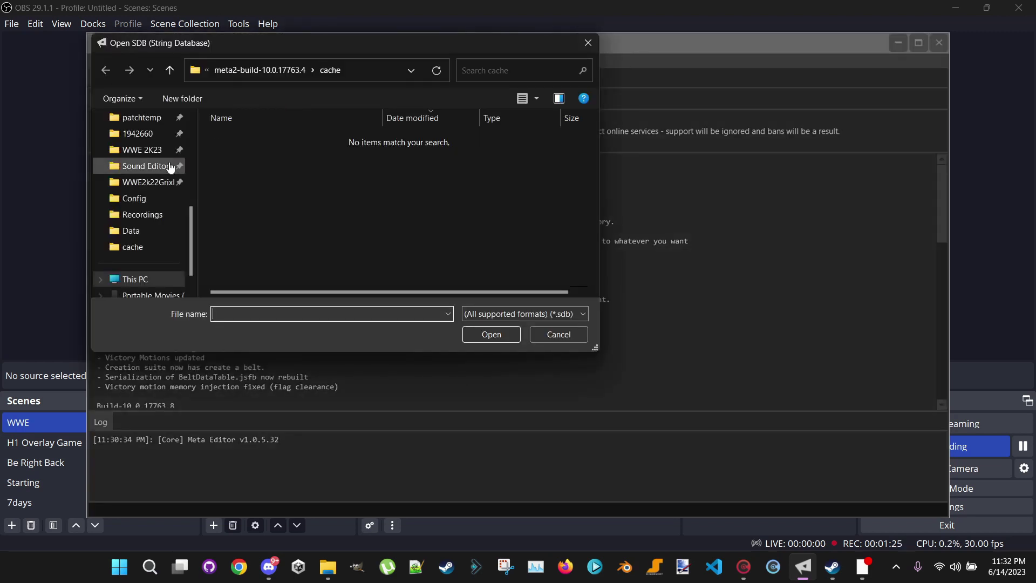
pyautogui.click(141, 150)
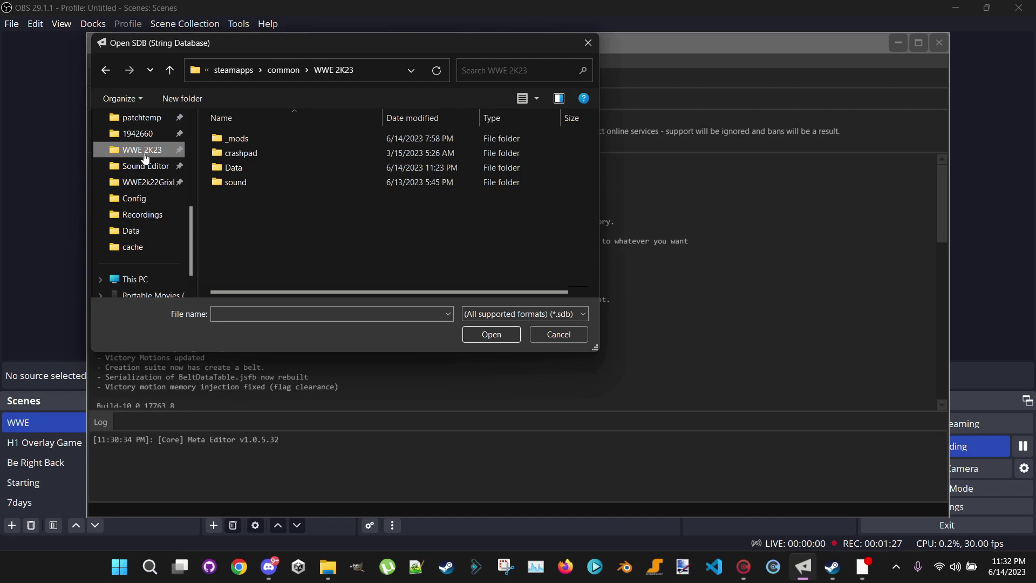
pyautogui.doubleClick(243, 167)
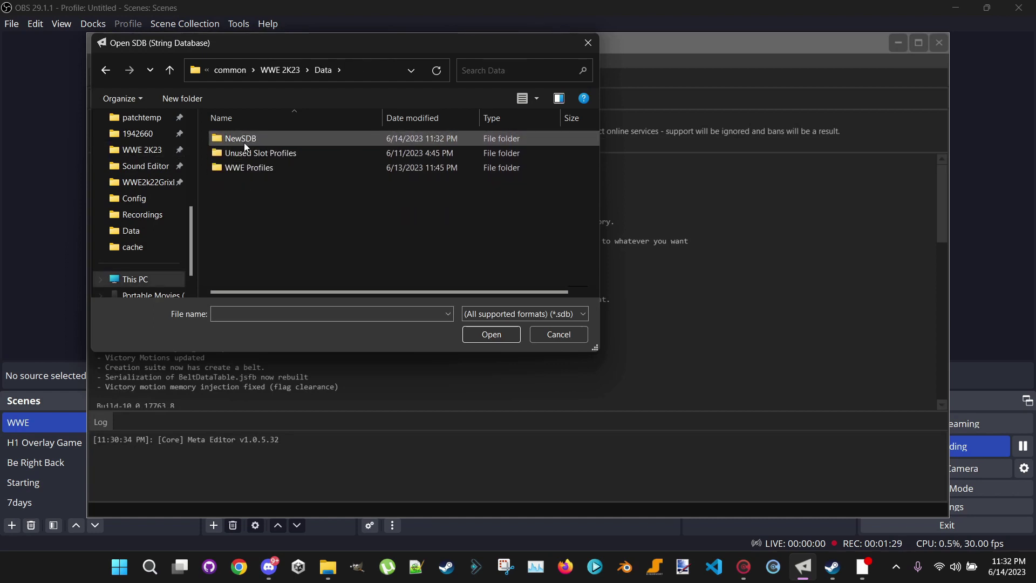
pyautogui.doubleClick(243, 140)
pyautogui.doubleClick(243, 139)
pyautogui.doubleClick(240, 155)
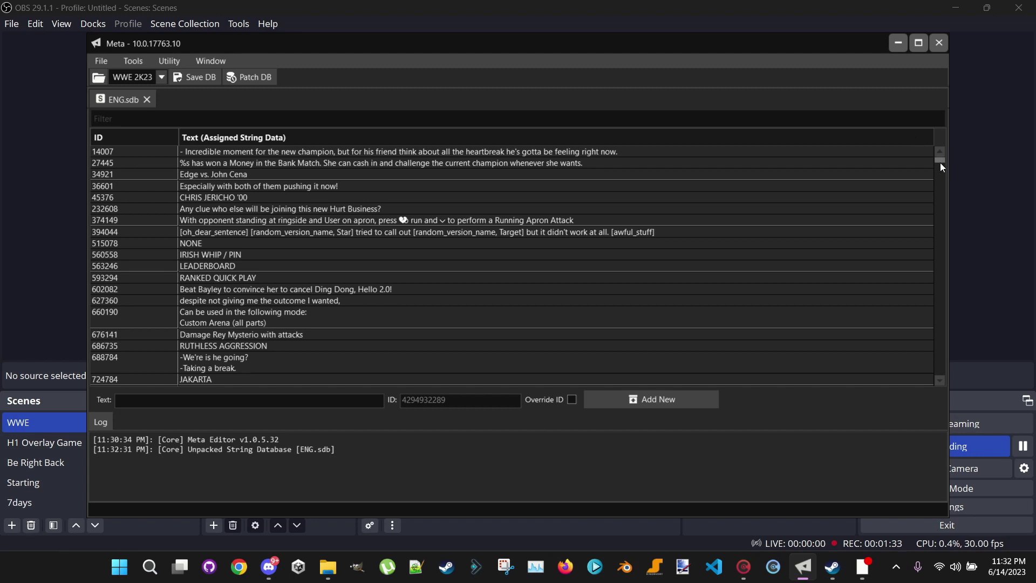
pyautogui.moveTo(939, 163); pyautogui.dragTo(939, 387)
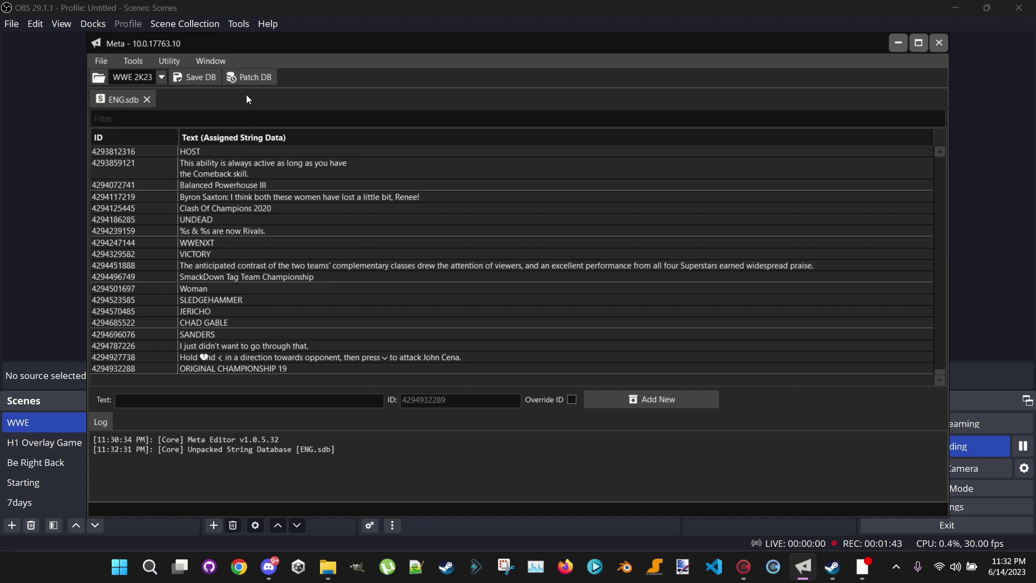
# - Patch ENG.sdb with the 6/6/2023 cache file from ModTools\meta2-build-10.0.17763.4\cache
pyautogui.click(254, 82)
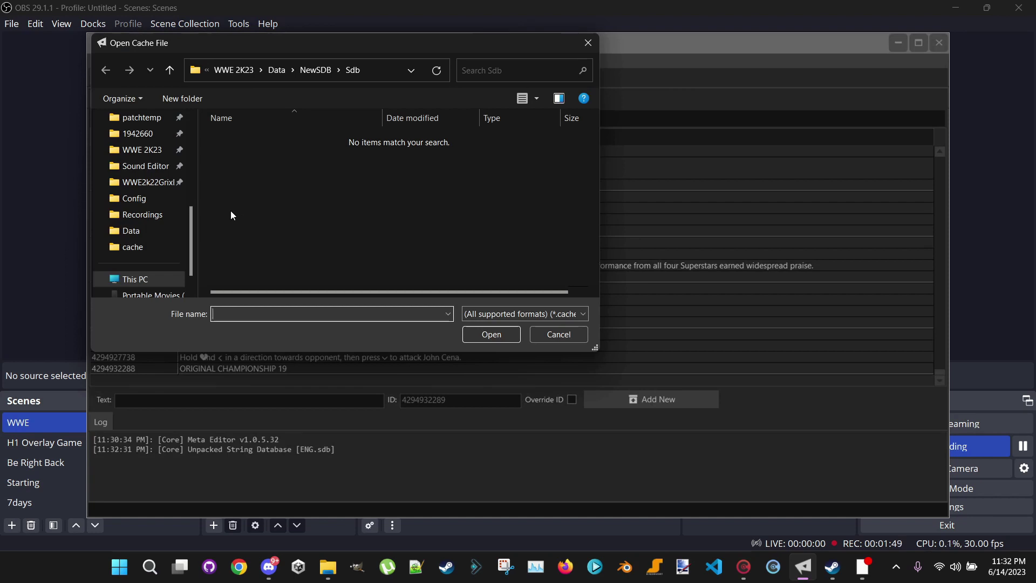
pyautogui.moveTo(192, 233); pyautogui.dragTo(199, 191)
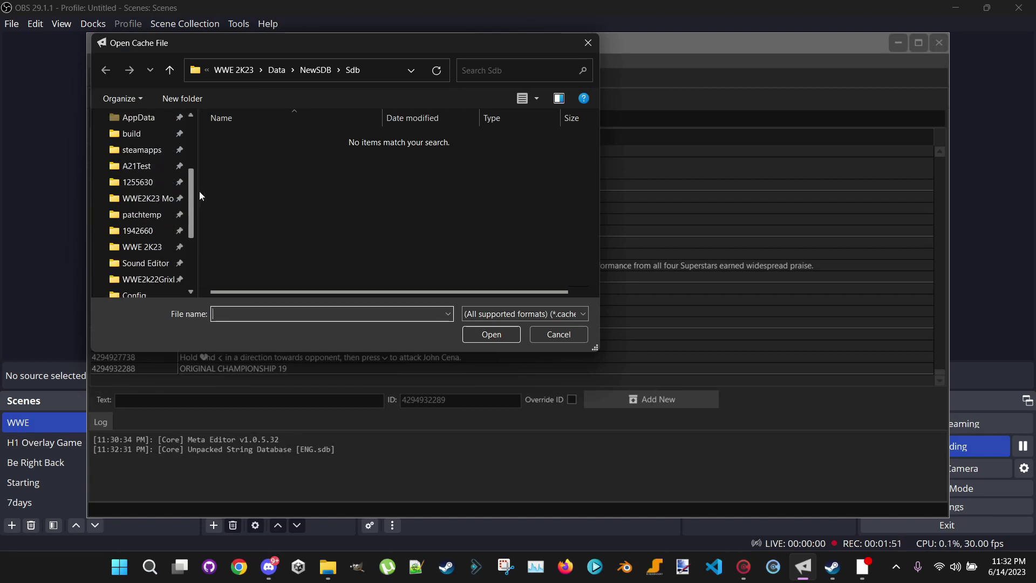
pyautogui.click(155, 198)
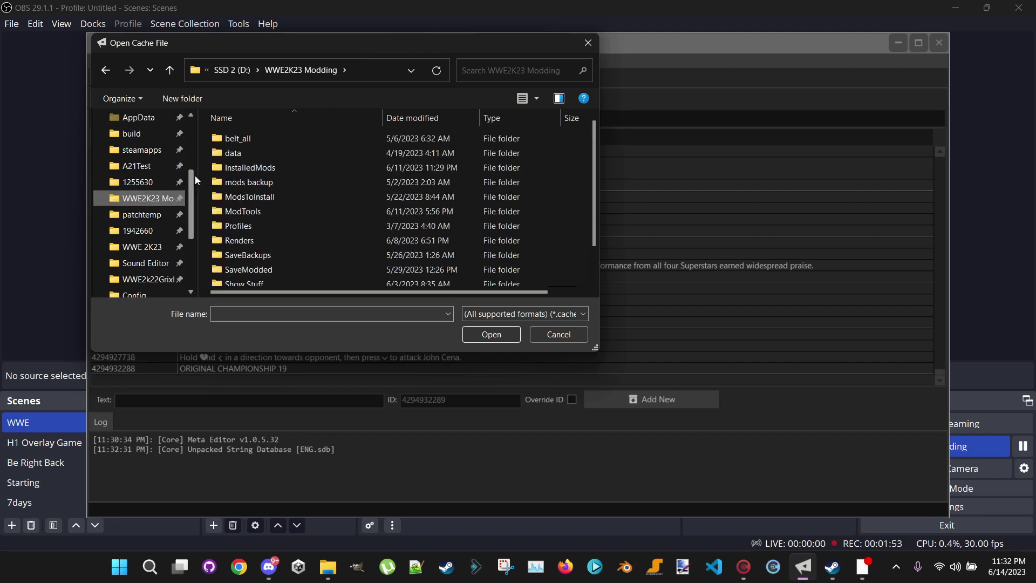
pyautogui.doubleClick(247, 209)
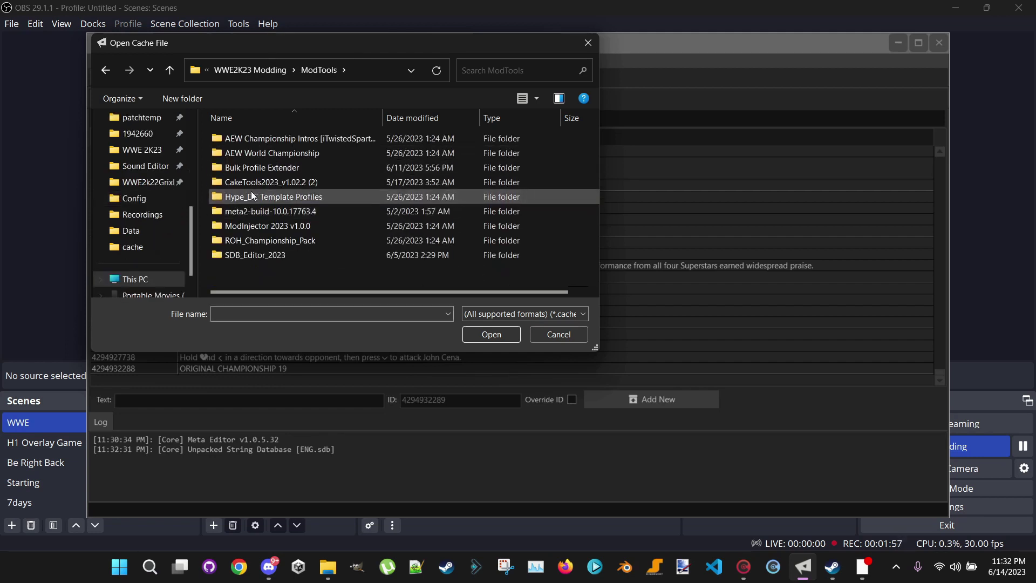
pyautogui.doubleClick(251, 212)
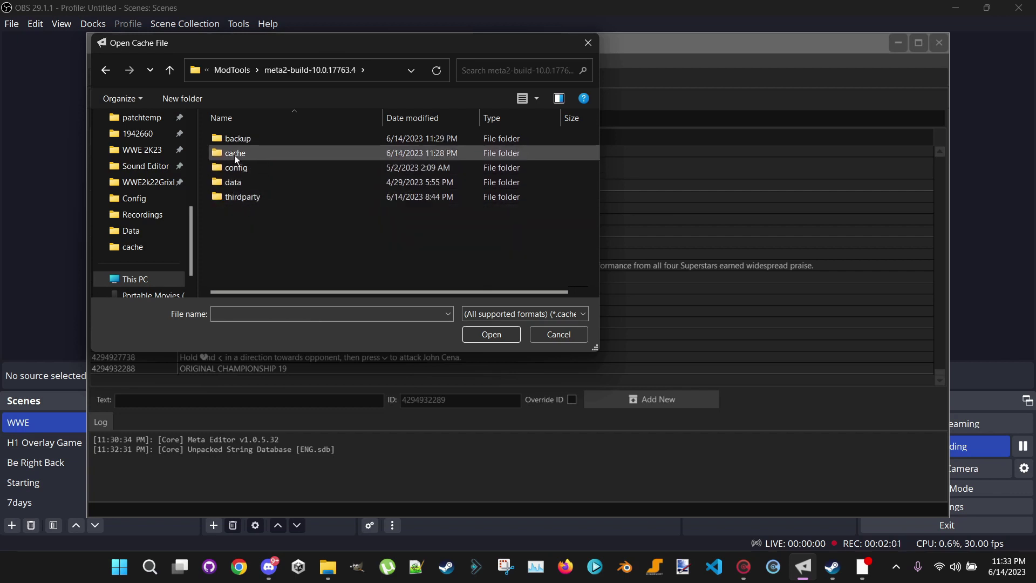
pyautogui.doubleClick(233, 154)
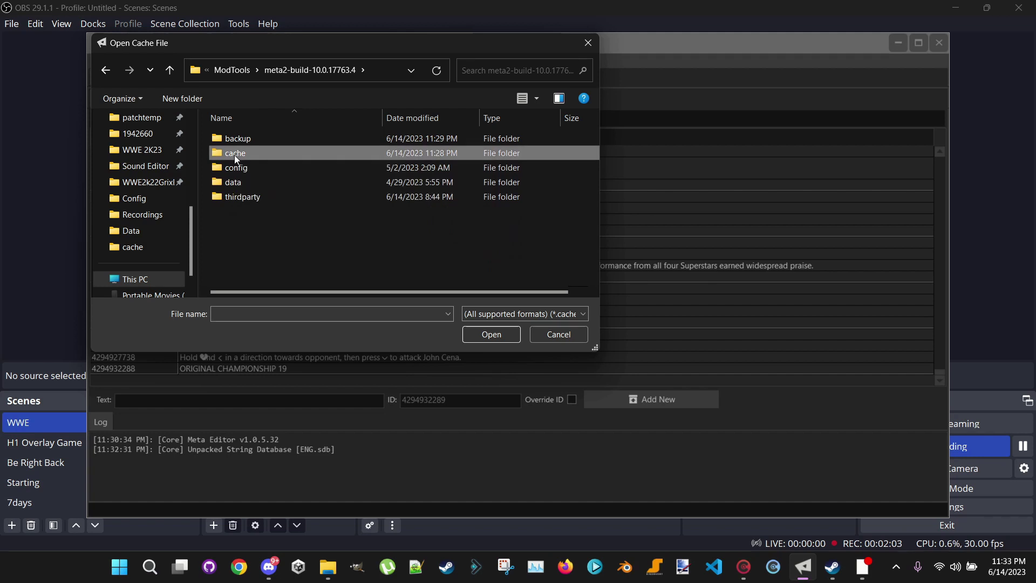
pyautogui.click(417, 117)
pyautogui.click(418, 117)
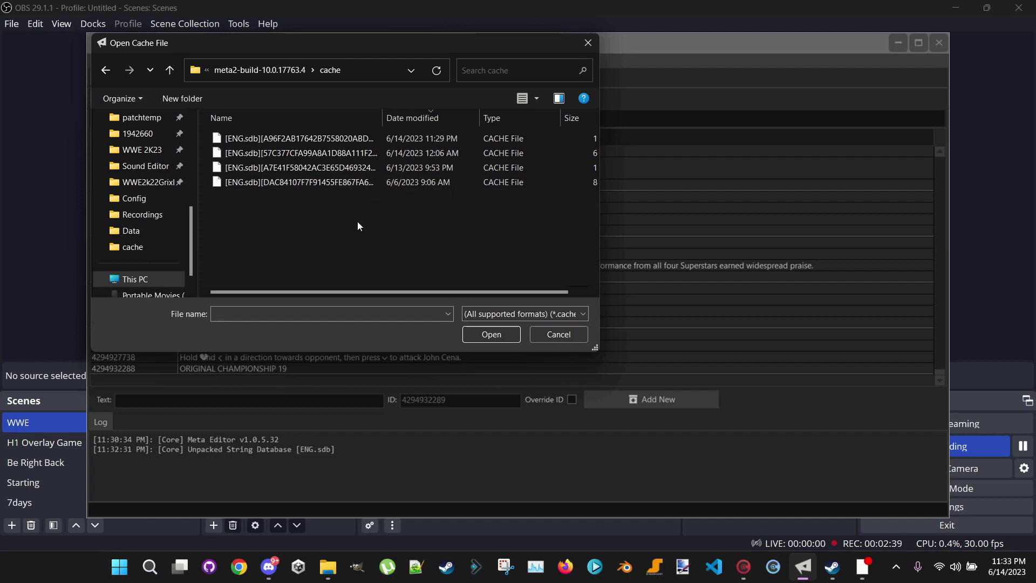
pyautogui.doubleClick(342, 182)
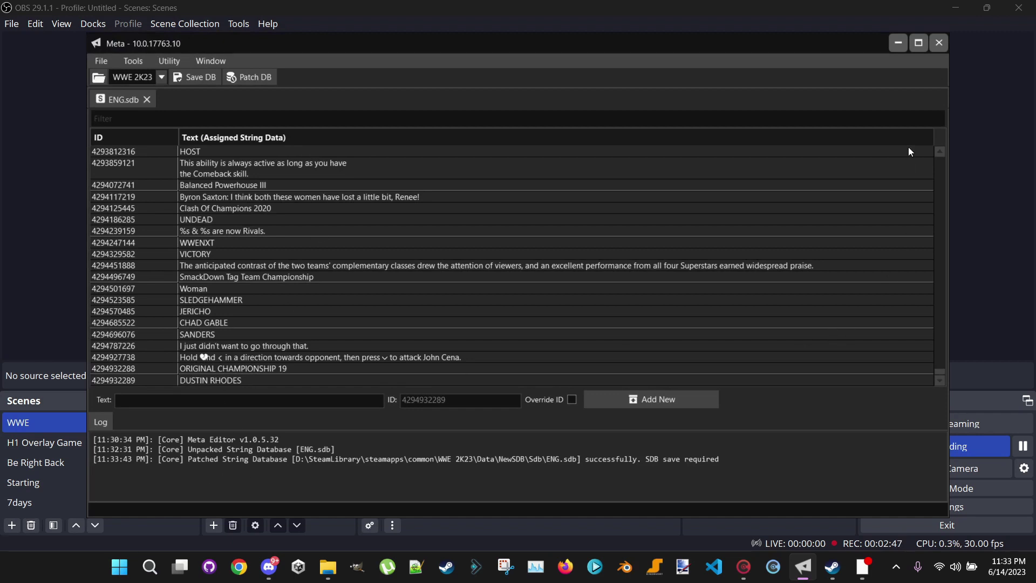
# - Scroll to the bottom of the string table to confirm it now ends with ORANGE CASSIDY
pyautogui.moveTo(939, 373); pyautogui.dragTo(940, 380)
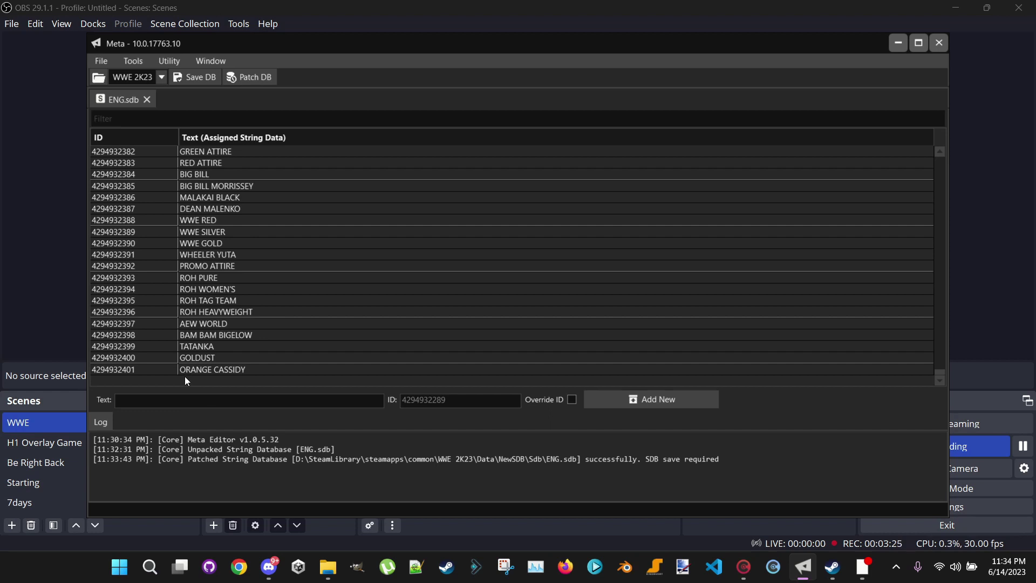
pyautogui.scroll(2, 198, 312)
pyautogui.scroll(-2, 198, 312)
# - Patch ENG.sdb again, finishing with the 6/14/2023 12:06 AM cache file to add ABYSS
pyautogui.click(257, 82)
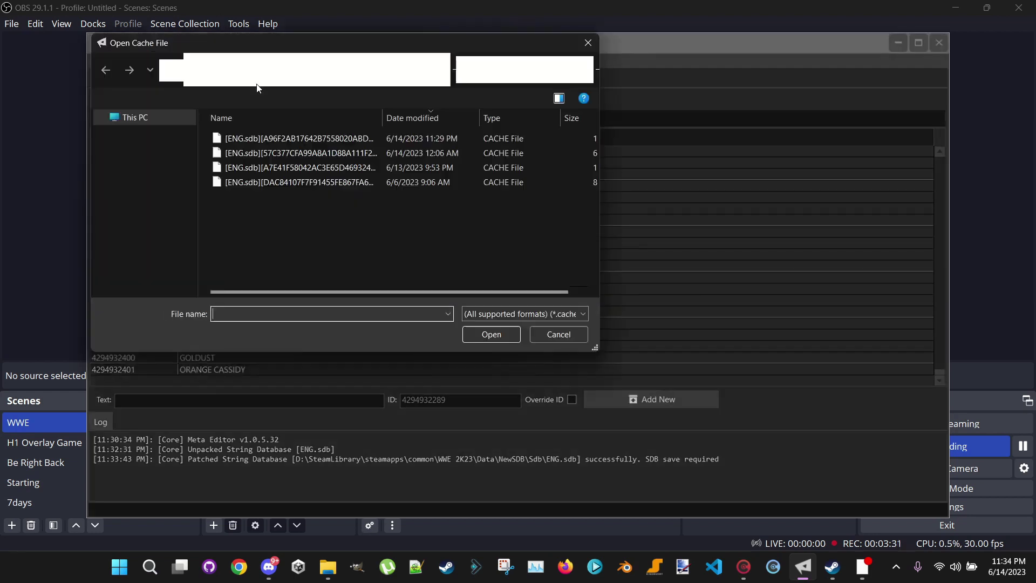
pyautogui.click(294, 166)
pyautogui.doubleClick(293, 166)
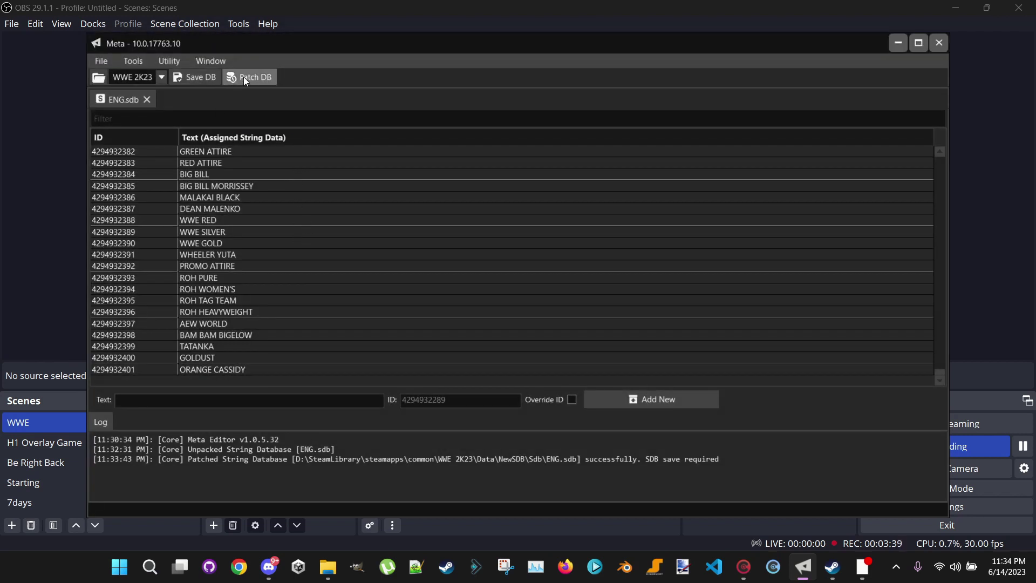
pyautogui.click(244, 77)
pyautogui.click(284, 156)
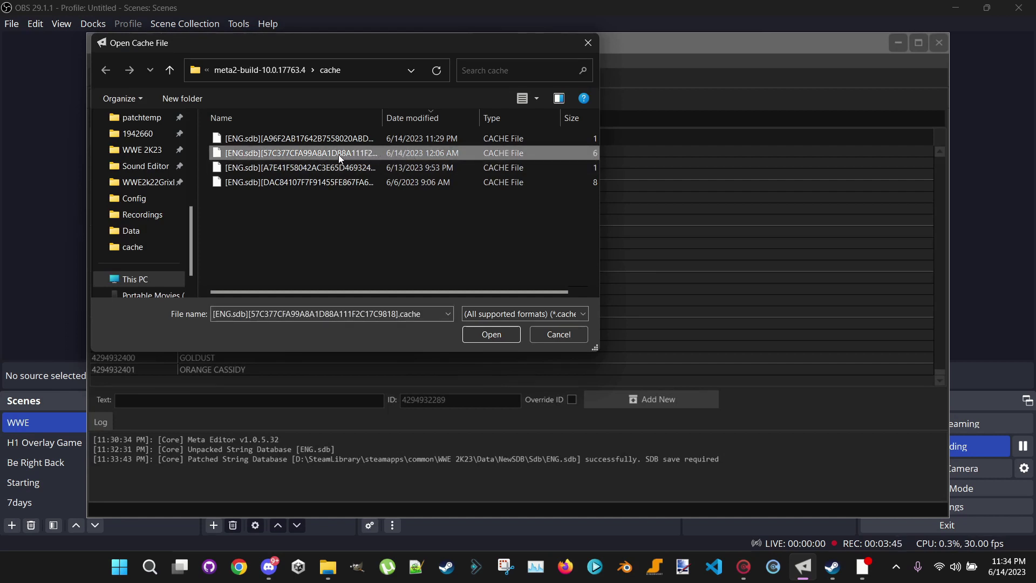
pyautogui.click(488, 335)
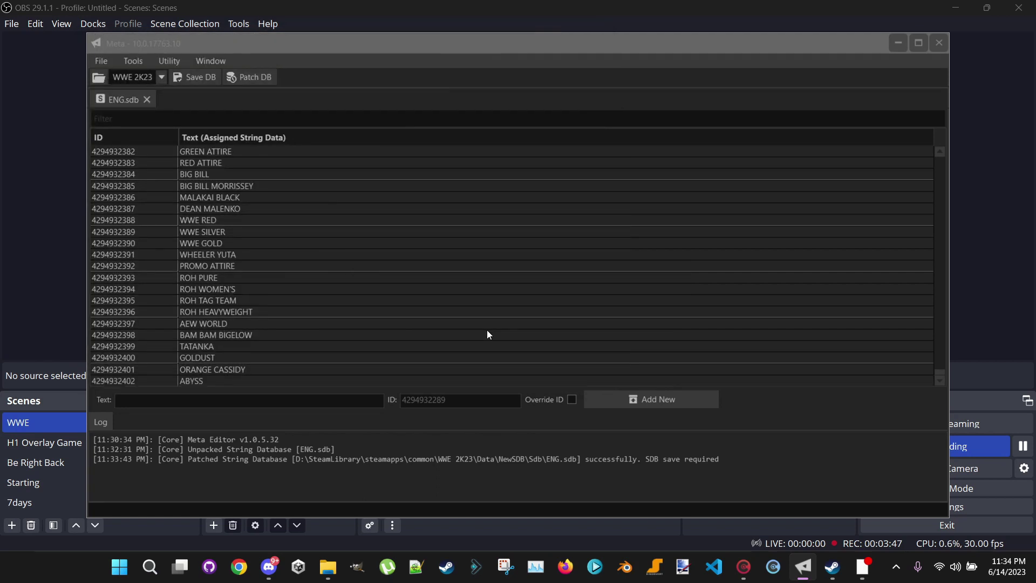
# - Check the new entries at the end of the string list, then save the patched ENG.sdb
pyautogui.scroll(-2, 195, 384)
pyautogui.scroll(-1, 195, 383)
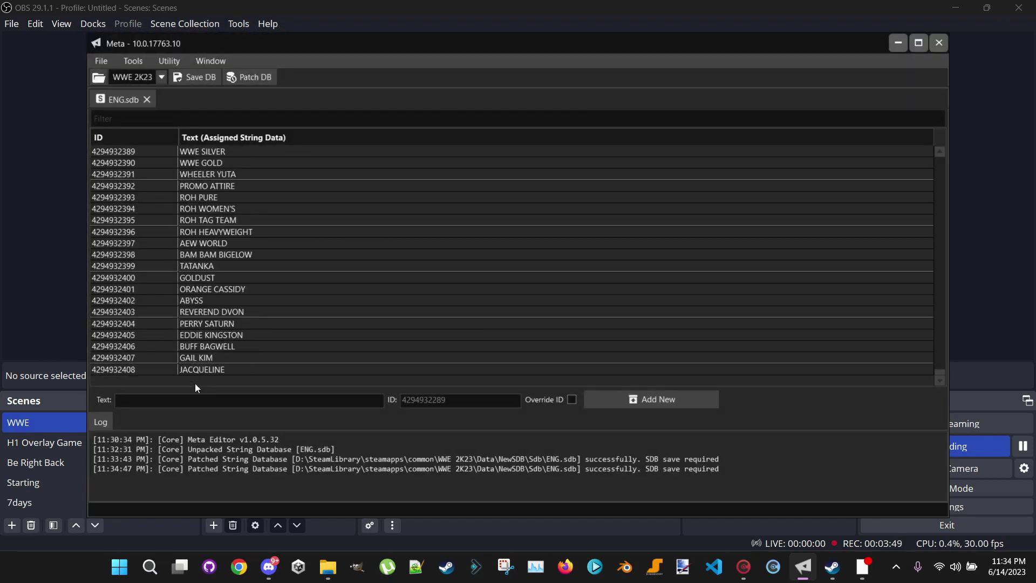
pyautogui.scroll(2, 196, 367)
pyautogui.scroll(-2, 196, 366)
pyautogui.scroll(4, 238, 319)
pyautogui.scroll(-4, 238, 320)
pyautogui.moveTo(937, 372)
pyautogui.mouseDown()
pyautogui.moveTo(956, 230)
pyautogui.moveTo(943, 389)
pyautogui.mouseUp()
pyautogui.click(191, 81)
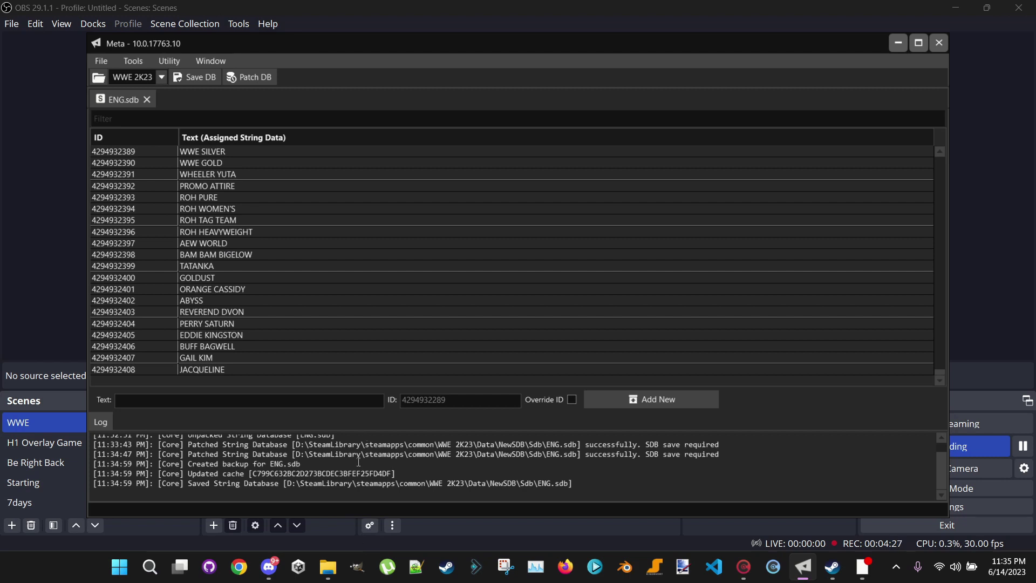
# - Copy the saved ENG.sdb from WWE 2K23\Data\NewSDB\Sdb in File Explorer
pyautogui.moveTo(328, 566)
pyautogui.click(275, 453)
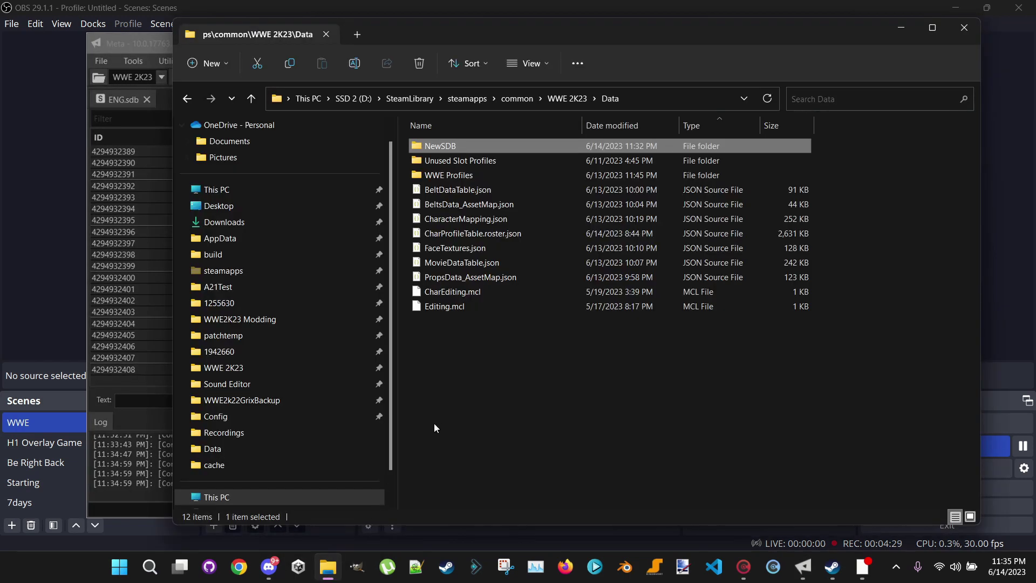
pyautogui.click(573, 100)
pyautogui.doubleClick(438, 174)
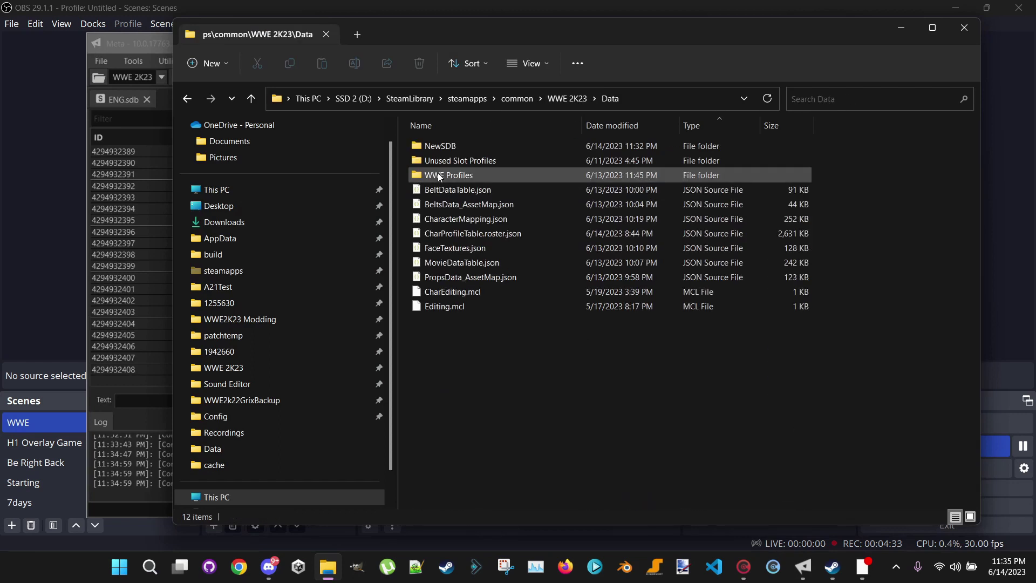
pyautogui.doubleClick(441, 145)
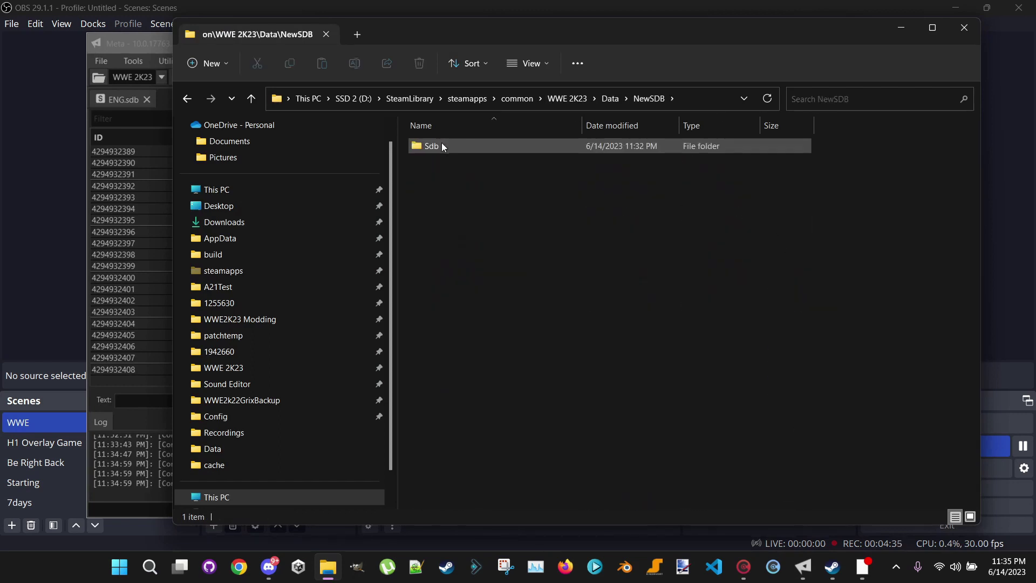
pyautogui.doubleClick(442, 143)
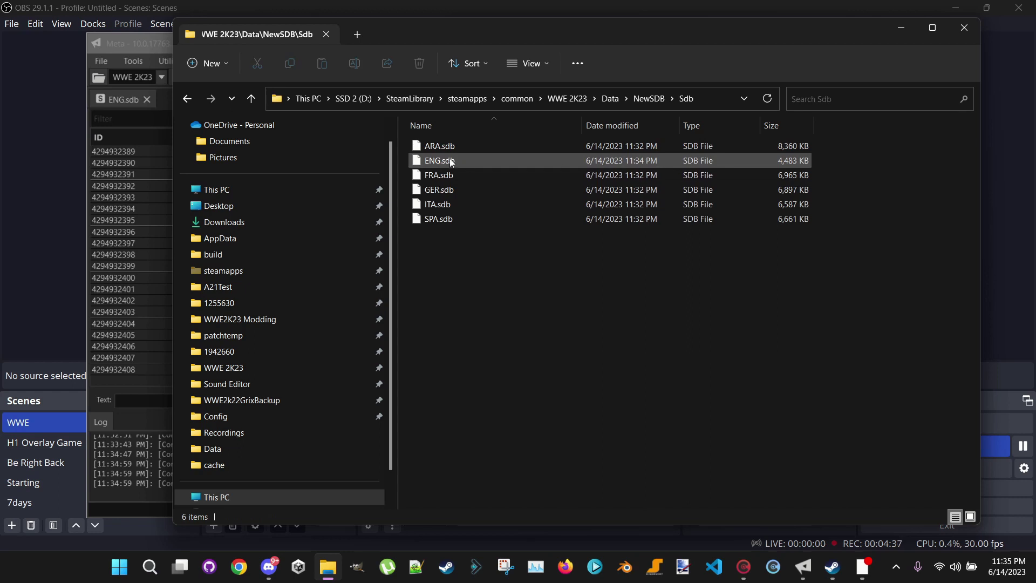
pyautogui.rightClick(441, 159)
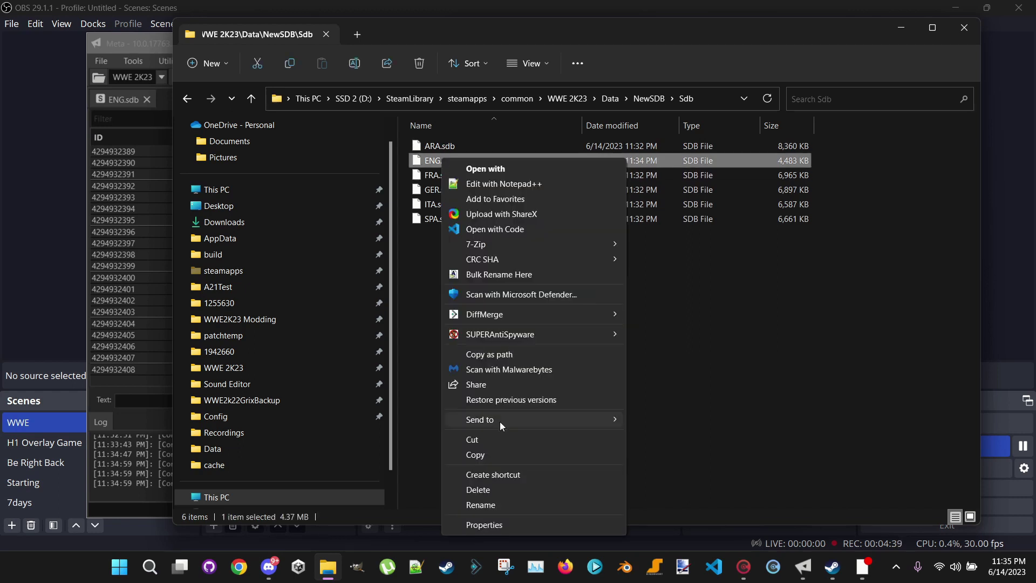
pyautogui.click(500, 452)
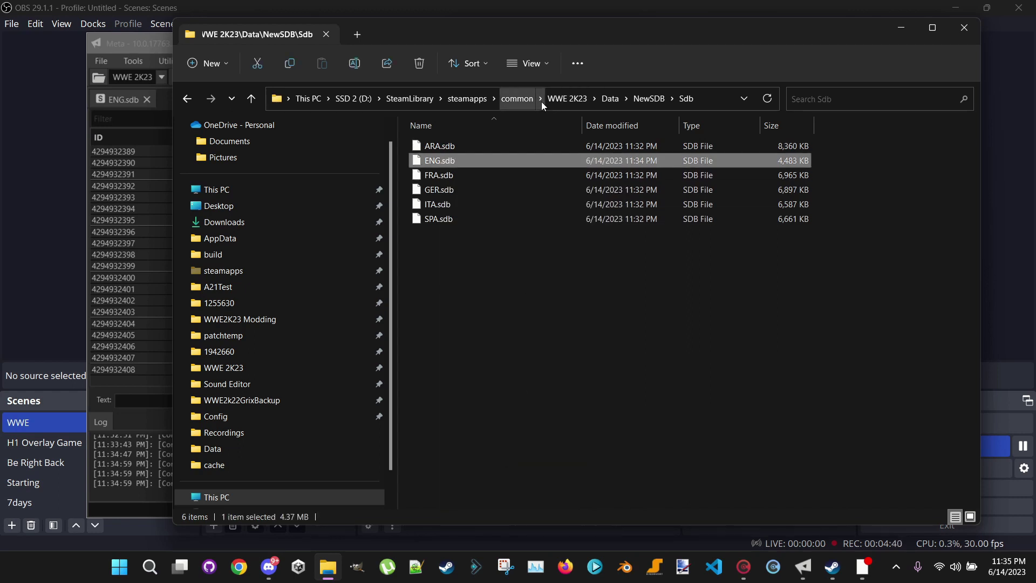
# - Navigate to the WWE 2K23\_mods\baked61\Sdb folder
pyautogui.click(570, 98)
pyautogui.doubleClick(443, 145)
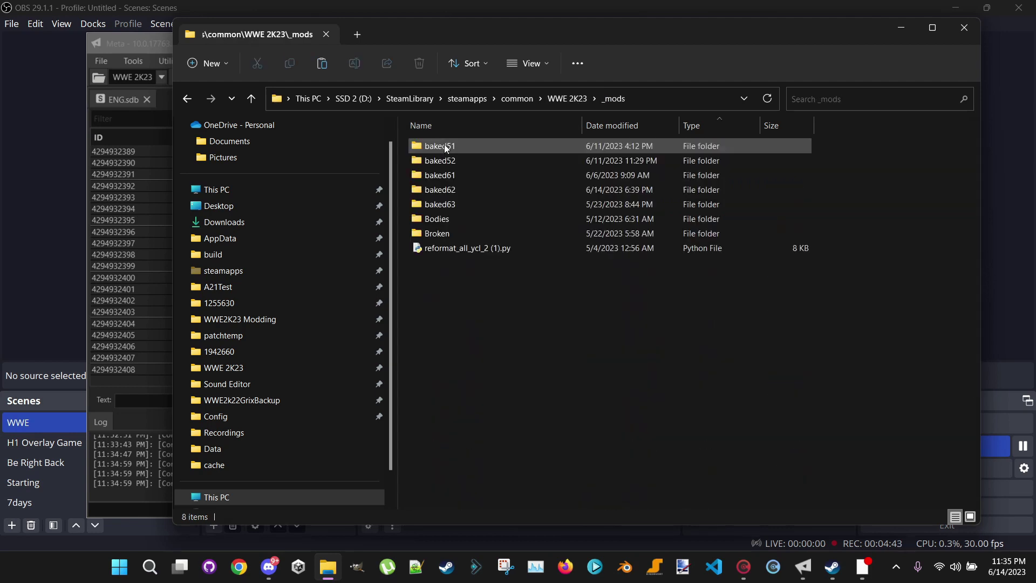
pyautogui.doubleClick(443, 177)
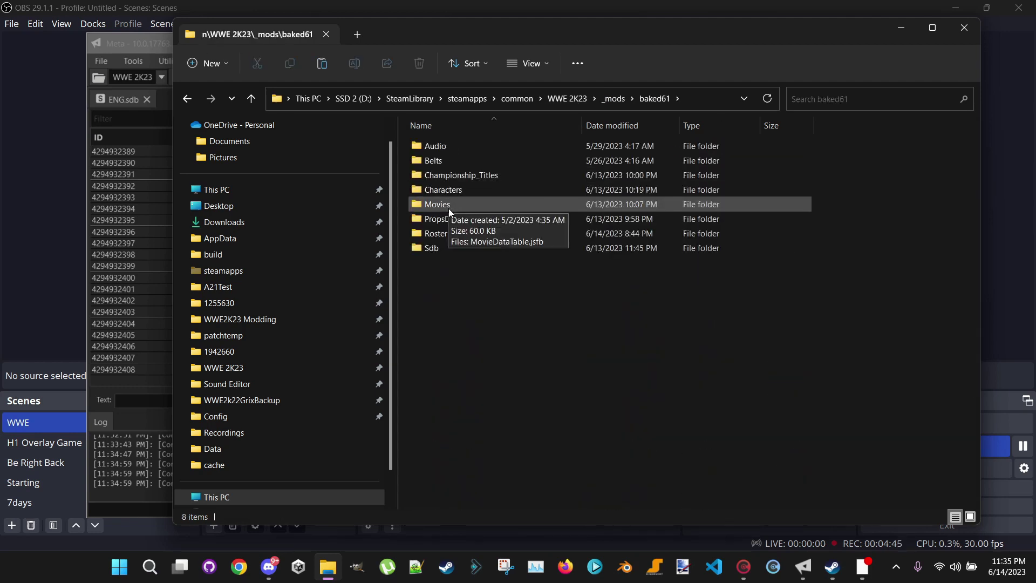
pyautogui.doubleClick(442, 251)
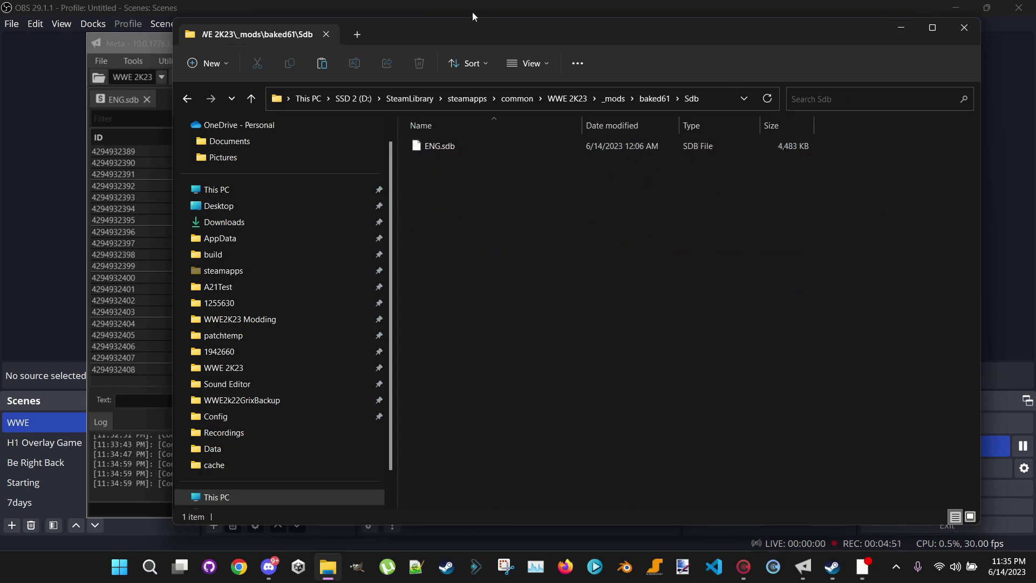
# - Return to the Meta window showing the saved ENG.sdb string table
pyautogui.click(119, 44)
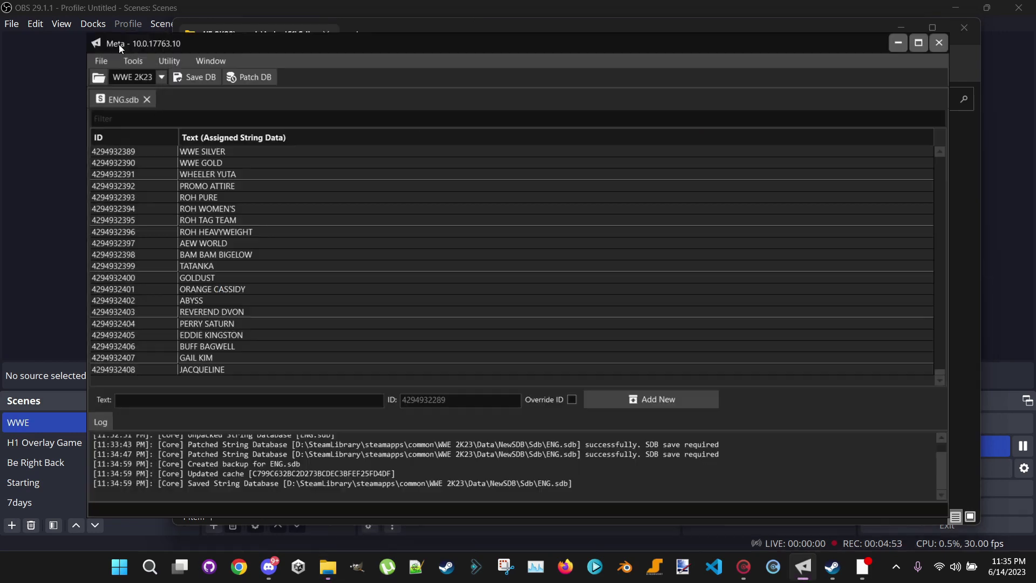